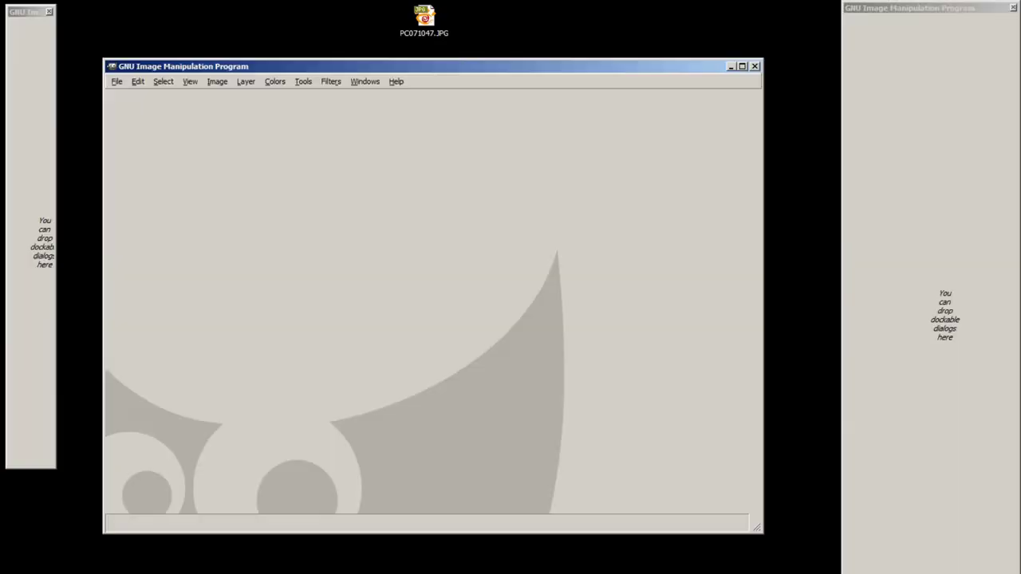
Open PC071047.JPG in GIMP and crop it to the gel region, leaving 1809x1683.
left_click_drag(424, 17, 278, 193)
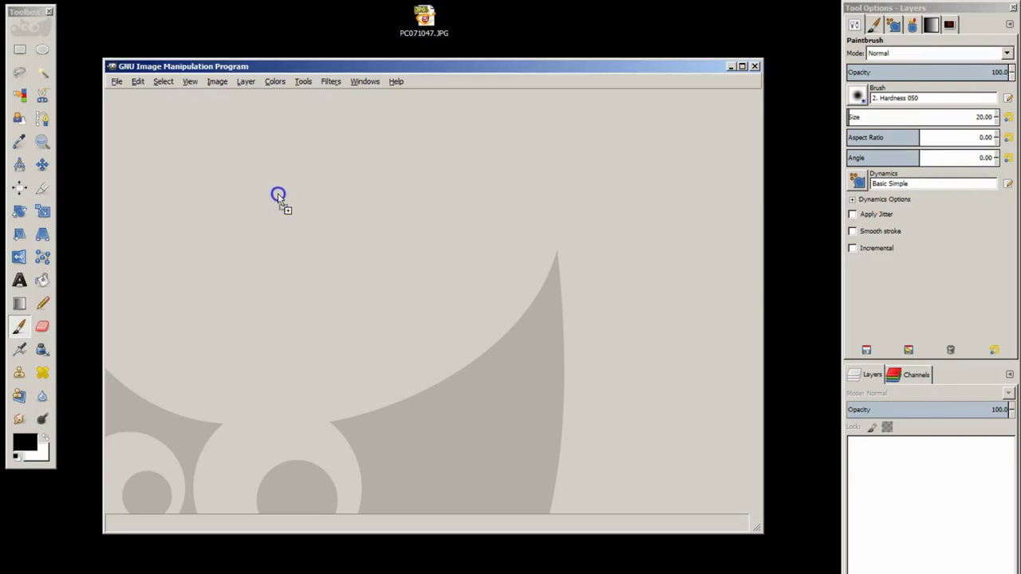
key("ctrl+w")
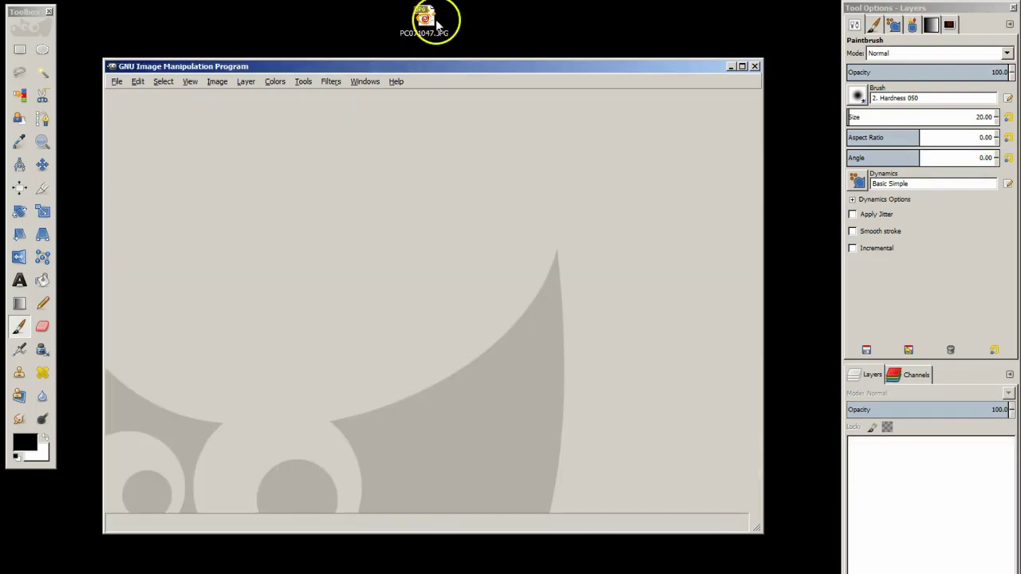
left_click_drag(431, 20, 45, 25)
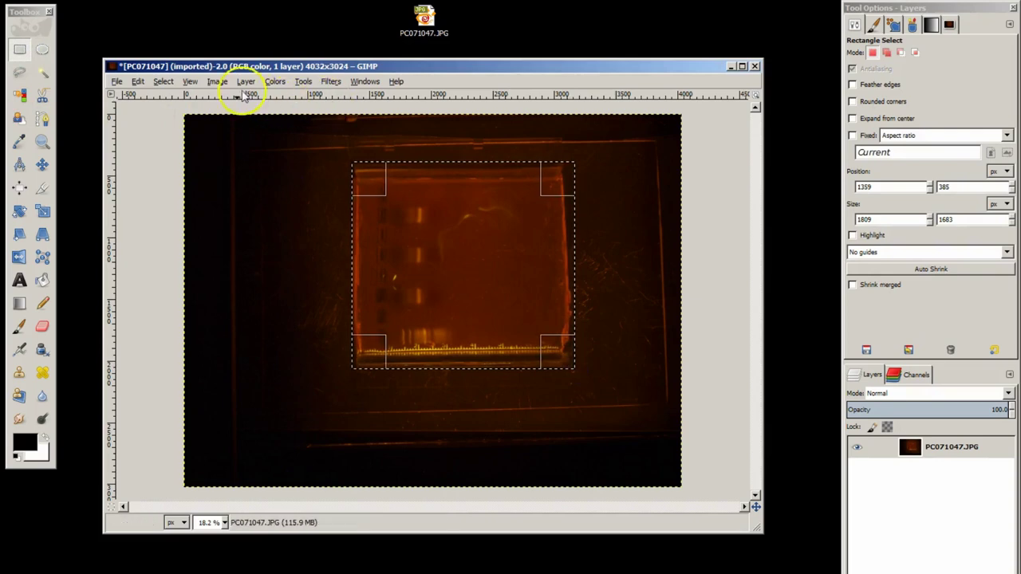
left_click(213, 82)
left_click(217, 220)
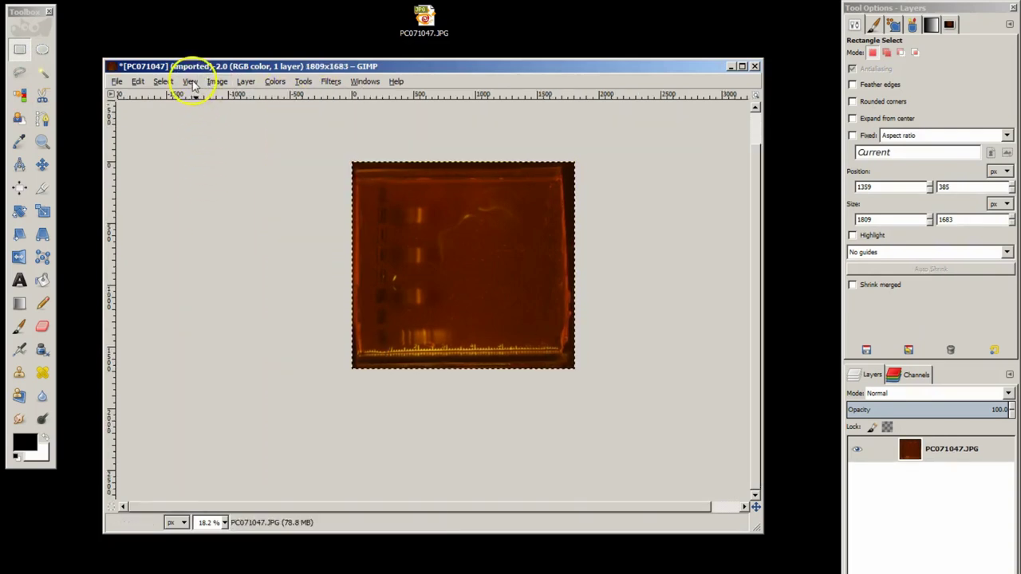
Scale the cropped image to 600 pixels wide (600x558), then shrink and move its window right.
left_click(216, 82)
left_click(244, 196)
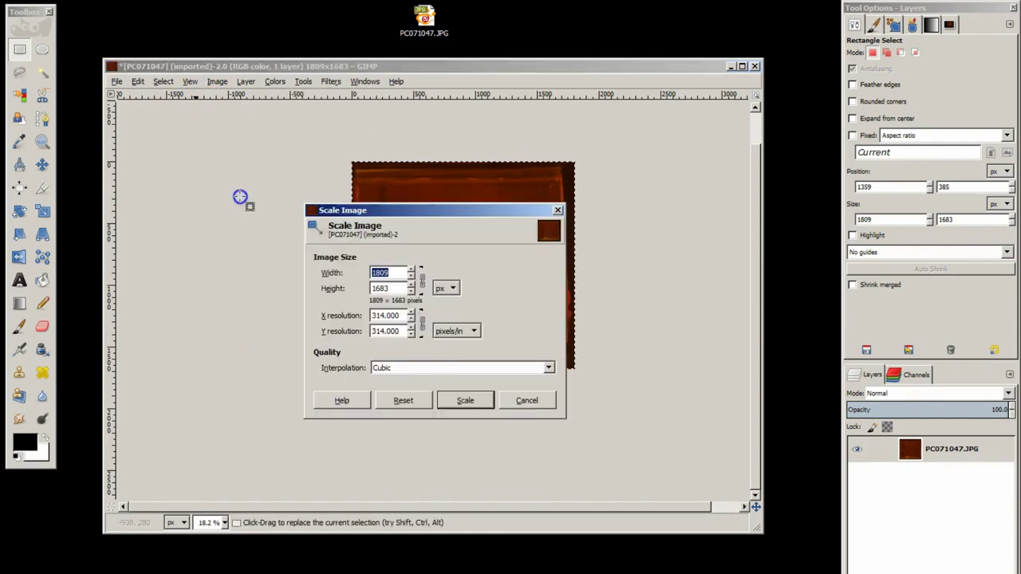
left_click(167, 317)
type("600")
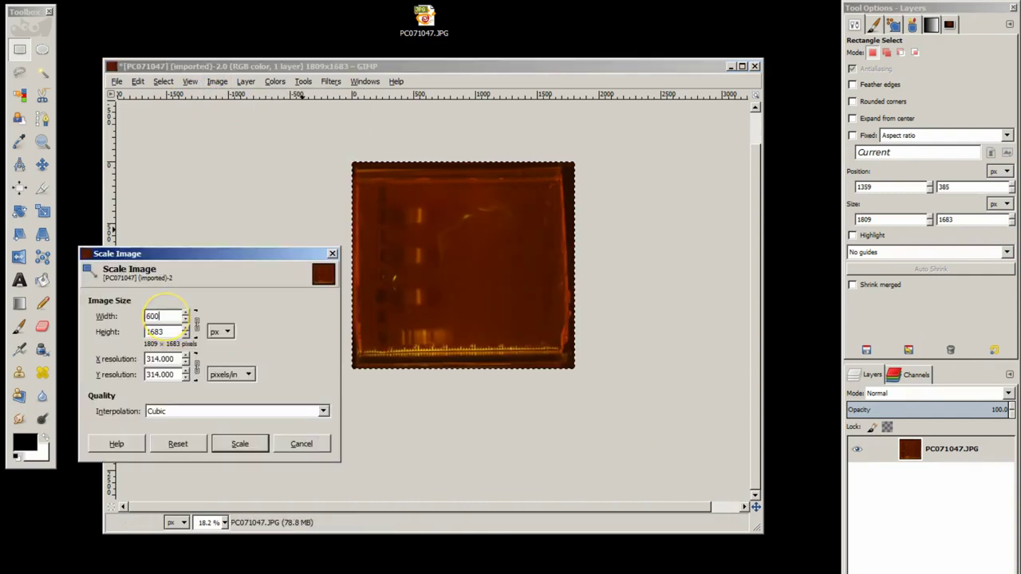
left_click(234, 441)
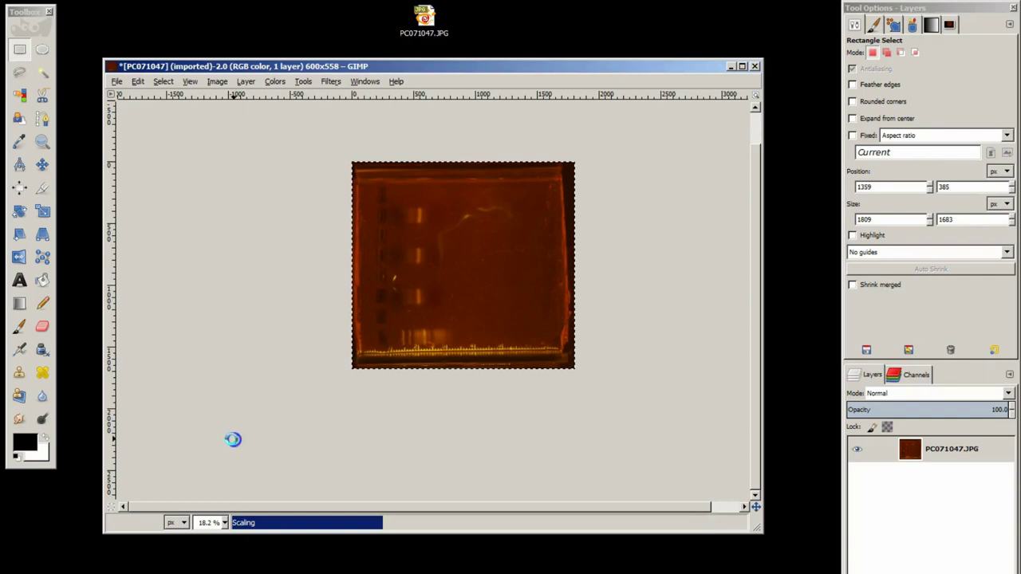
scroll(468, 251, "up", 5)
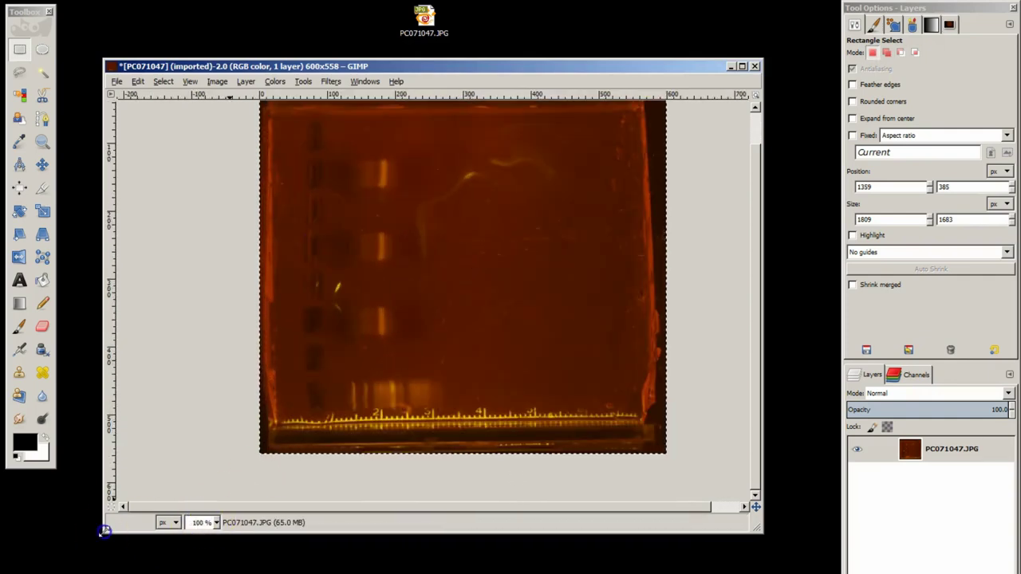
left_click_drag(102, 532, 228, 476)
left_click_drag(452, 70, 524, 80)
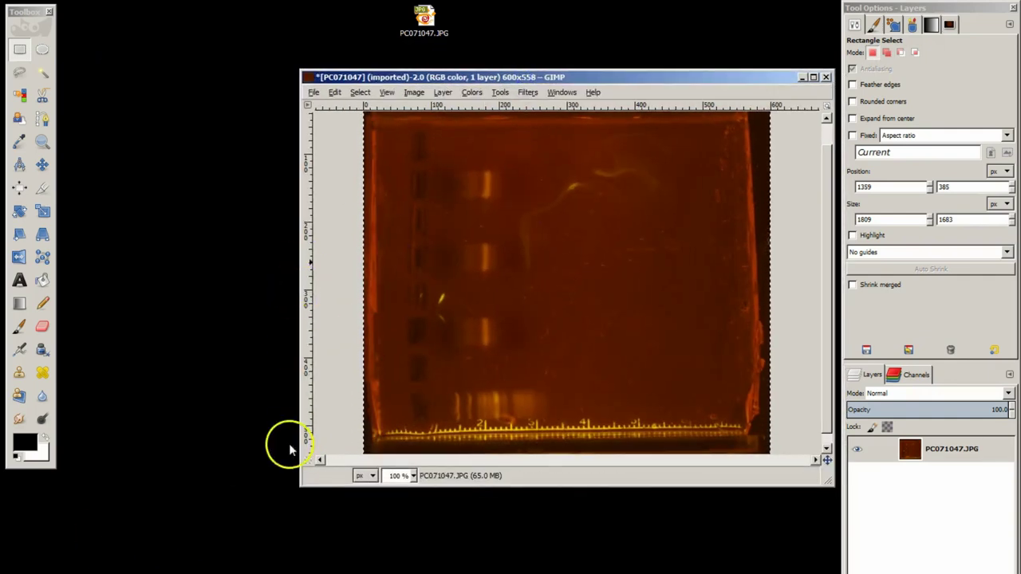
Brighten the full-size 4032x3024 copy with Curves by dragging the top-right endpoint left.
left_click_drag(301, 486, 345, 547)
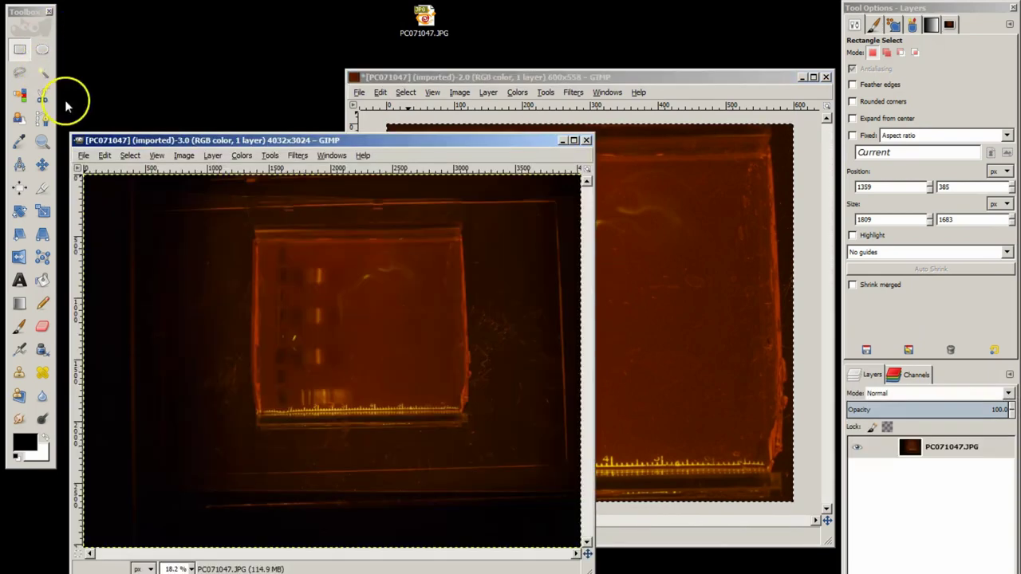
left_click(241, 156)
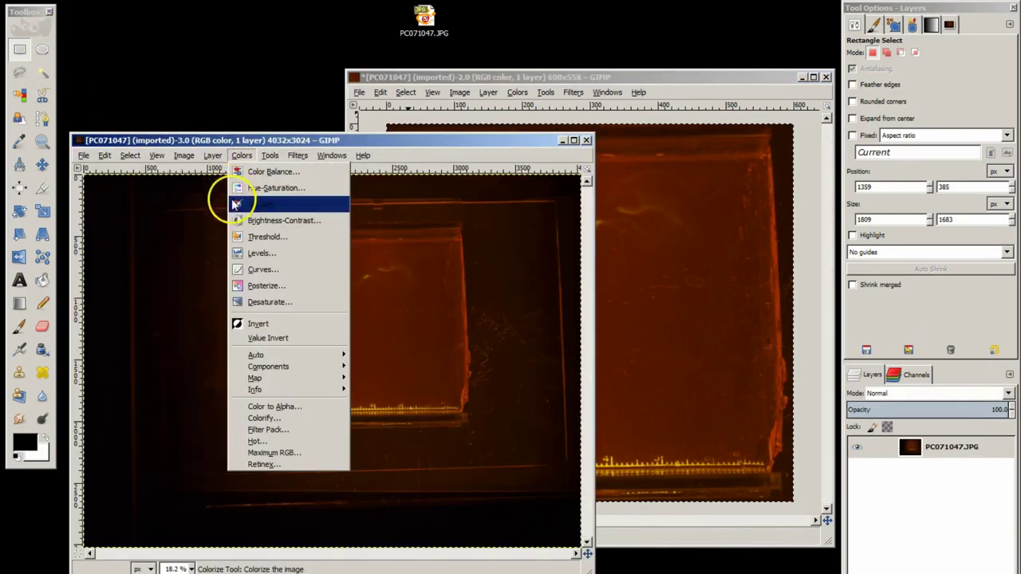
left_click(262, 270)
left_click_drag(968, 156, 819, 133)
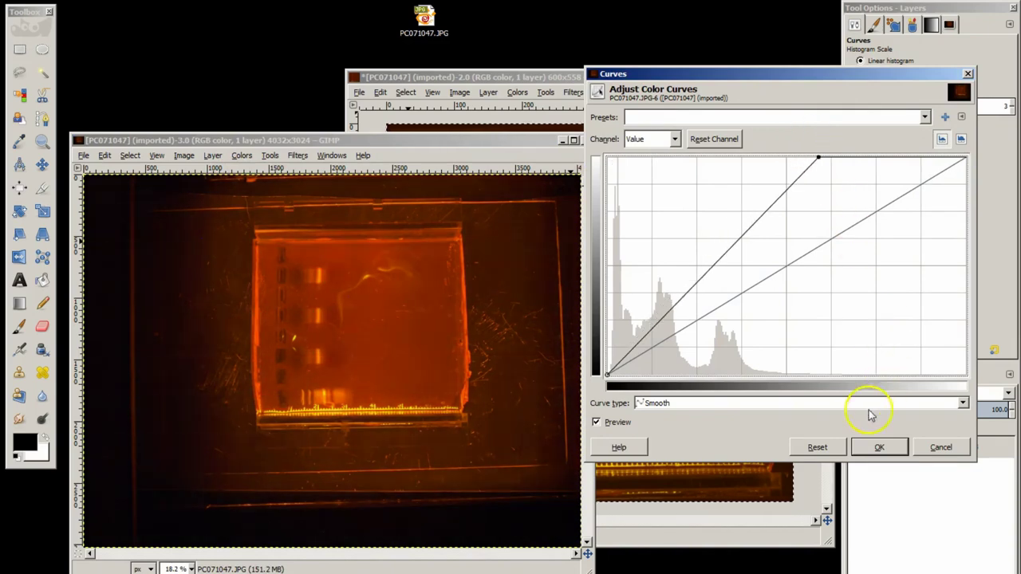
left_click(877, 447)
key("plus")
Zoom in on a bright gel band and set the full-size image view to 100%.
left_click(43, 141)
left_click(324, 283)
left_click(324, 283)
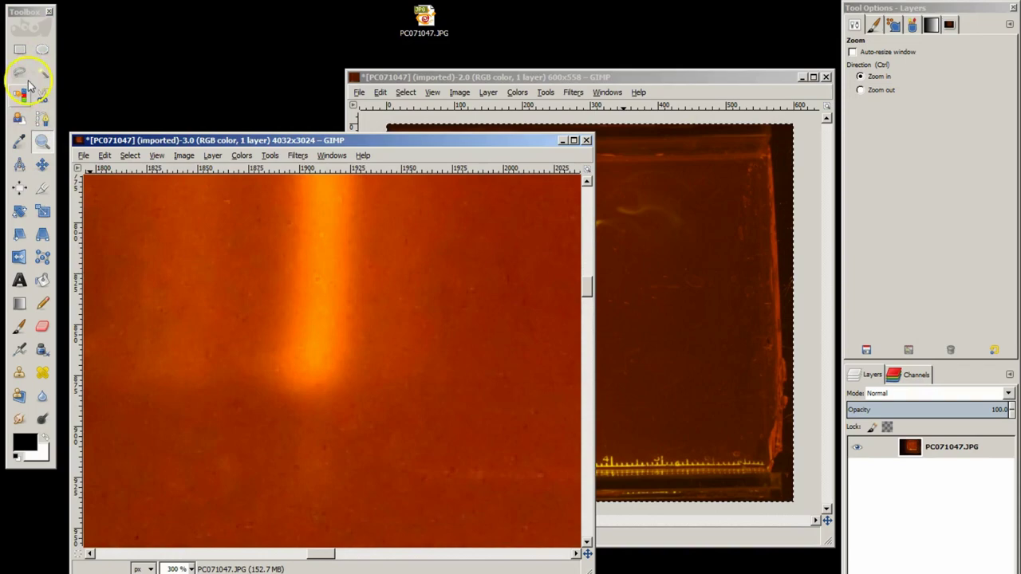
scroll(588, 283, "up", 1)
left_click(178, 524)
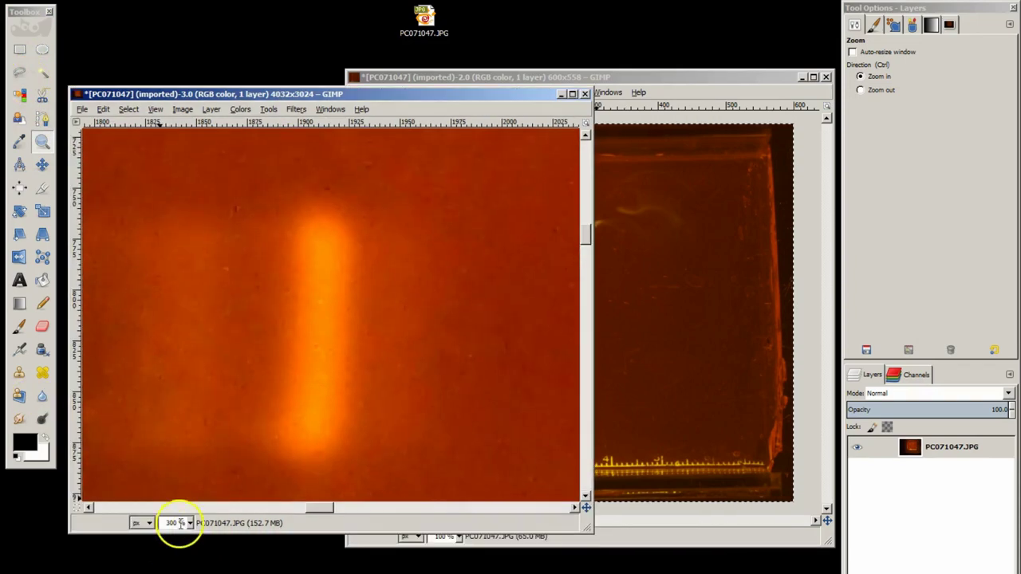
left_click(178, 495)
scroll(485, 281, "down", 3)
Zoom both images onto the ruler's 3 mark and arrange the windows side by side.
left_click(486, 281)
left_click_drag(489, 438, 554, 488)
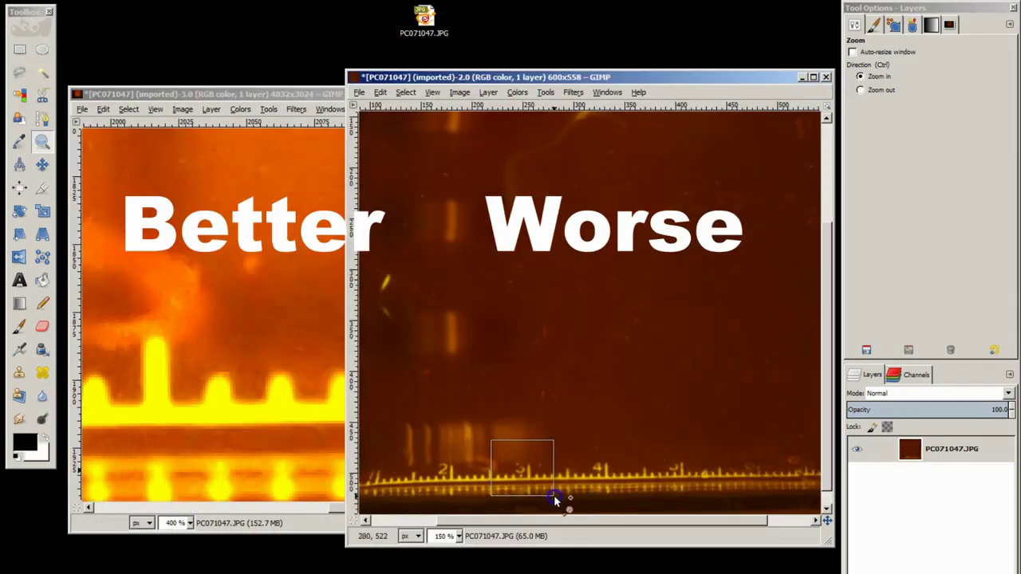
left_click(597, 285)
left_click_drag(592, 284, 403, 285)
left_click_drag(391, 510, 263, 515)
left_click_drag(343, 546, 570, 528)
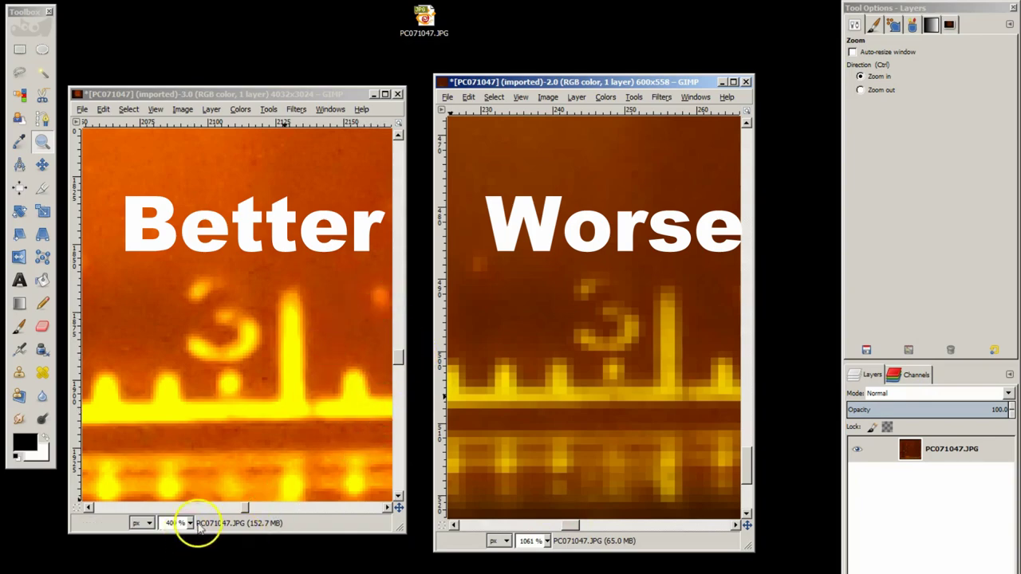
scroll(225, 368, "down", 7, "ctrl")
scroll(225, 368, "down", 2, "ctrl")
scroll(583, 278, "down", 9, "ctrl")
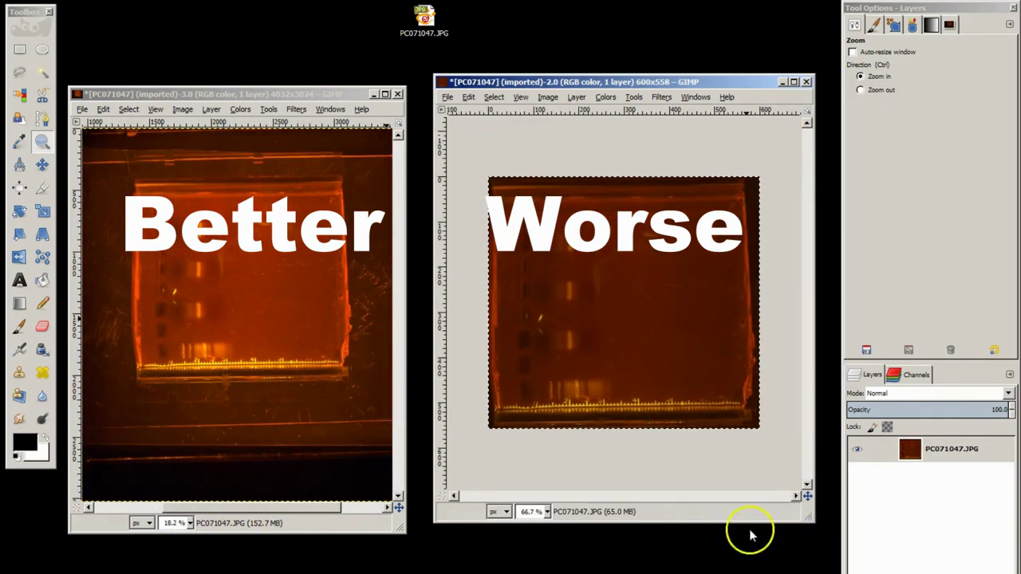
Crop the full-size photo to a rectangle around the gel, giving 1798x1716.
key("r")
left_click_drag(131, 172, 352, 383)
left_click(183, 109)
left_click(220, 231)
scroll(247, 353, "up", 1, "ctrl")
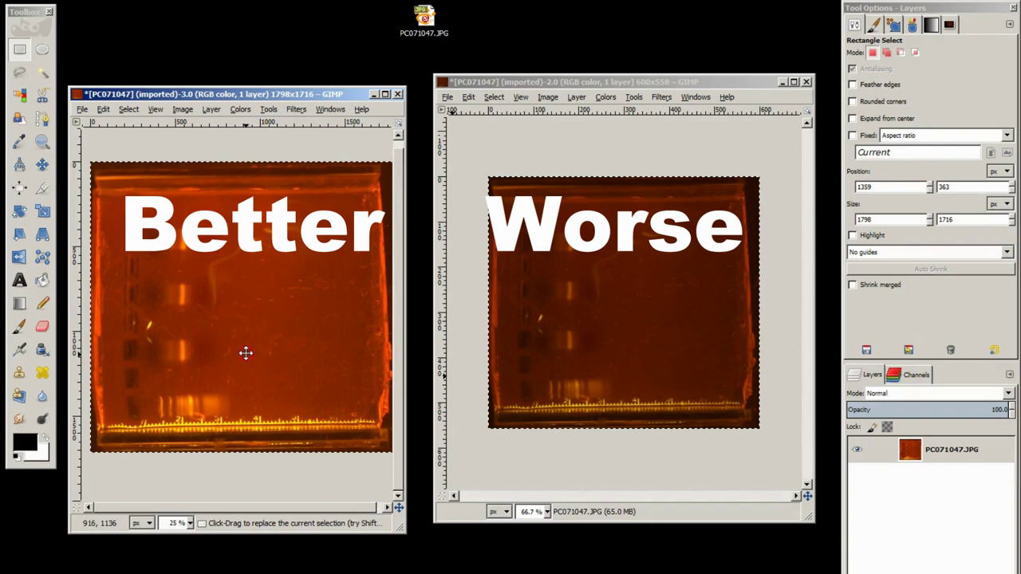
left_click(479, 522)
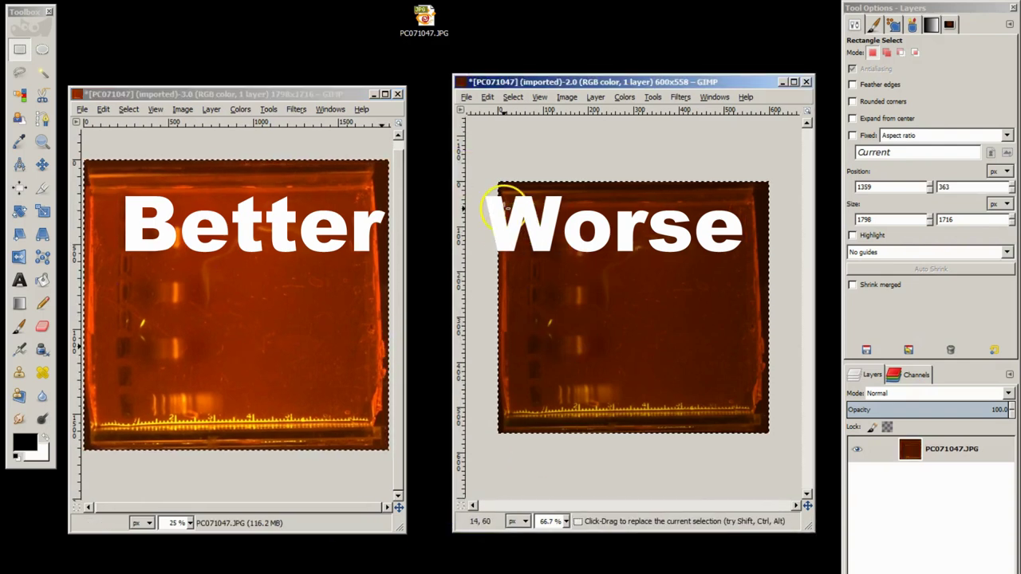
Select a bright band and brighten it with a steeper two-point Curves adjustment.
left_click_drag(164, 232, 210, 257)
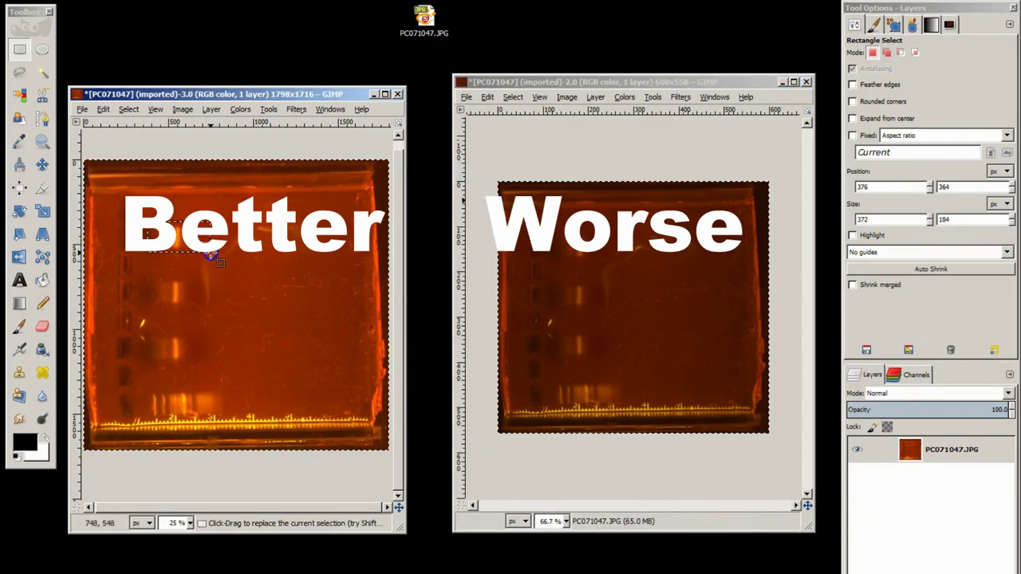
left_click(240, 109)
left_click(257, 227)
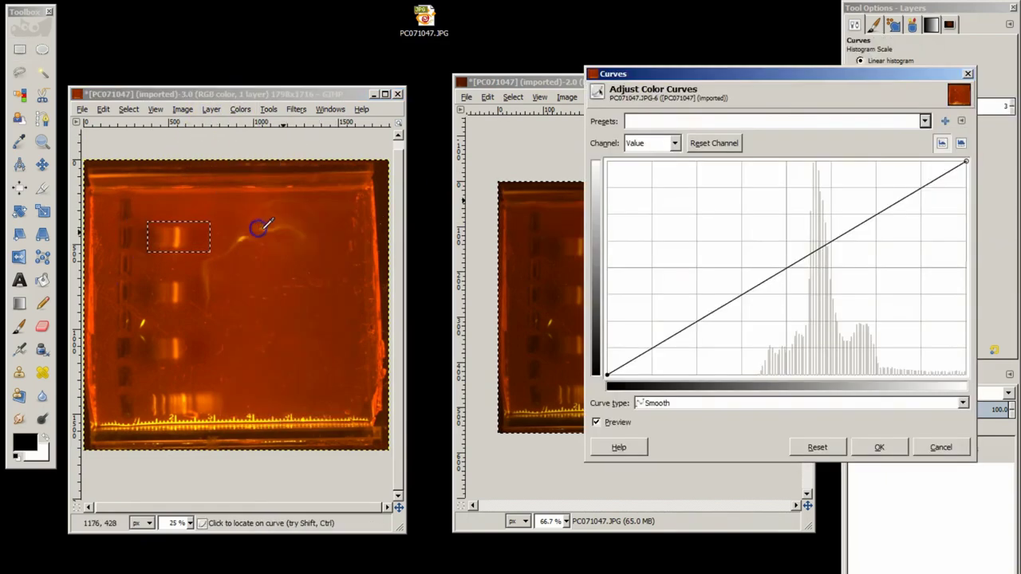
left_click_drag(786, 244, 762, 235)
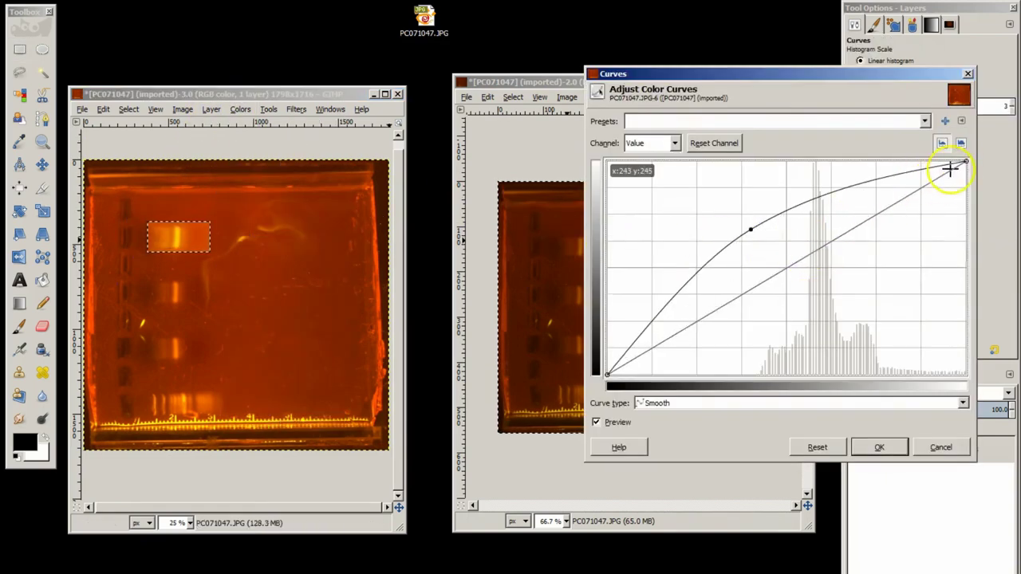
left_click_drag(962, 163, 889, 159)
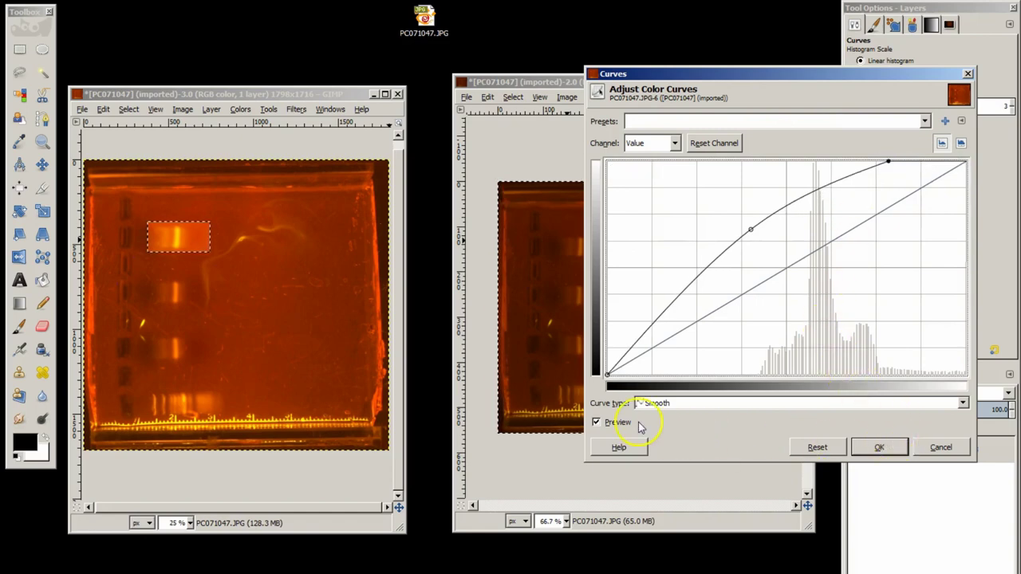
left_click(868, 452)
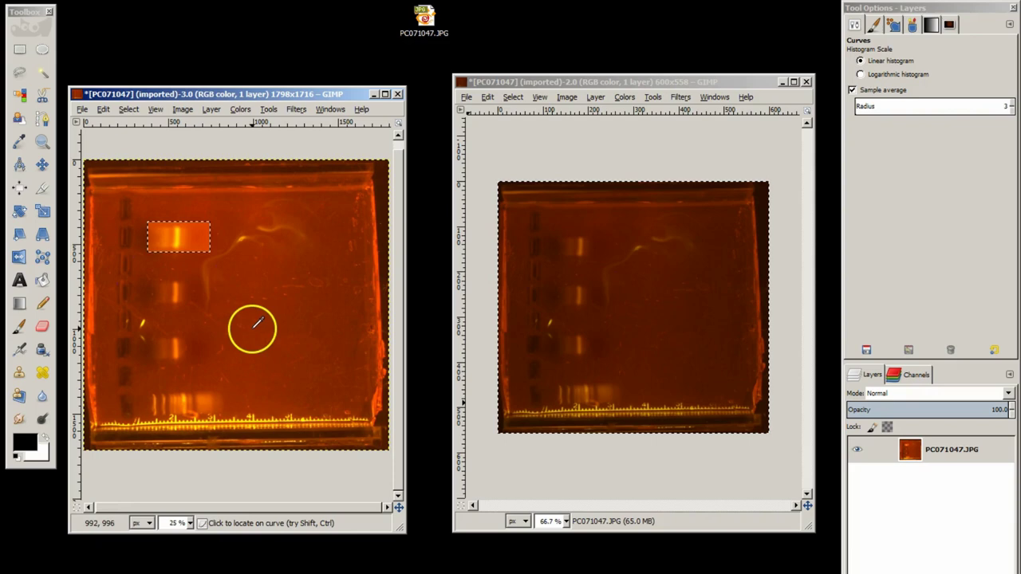
Replace the small selection with a new rectangle around the top band.
left_click(20, 49)
left_click(250, 301)
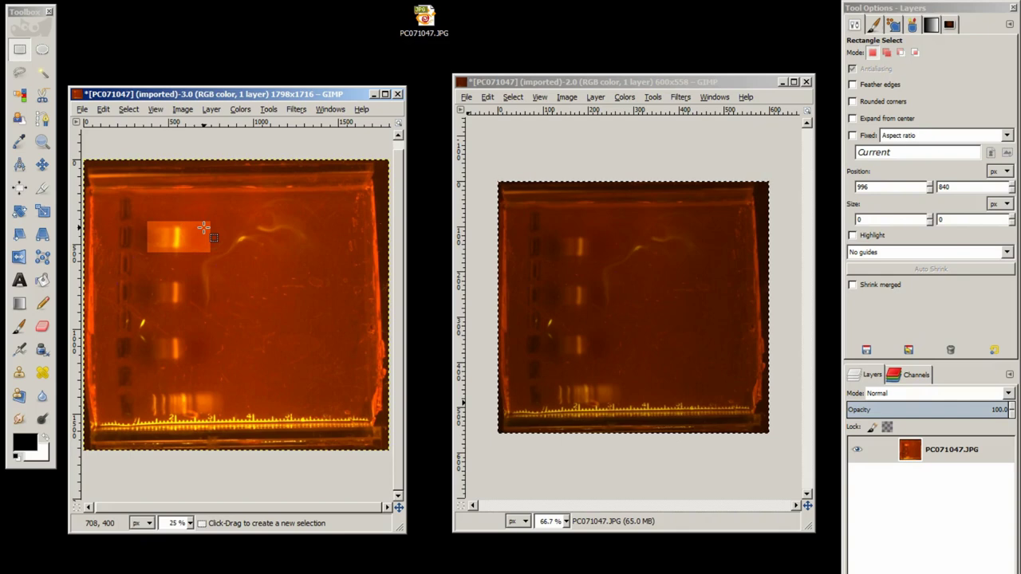
left_click(204, 228)
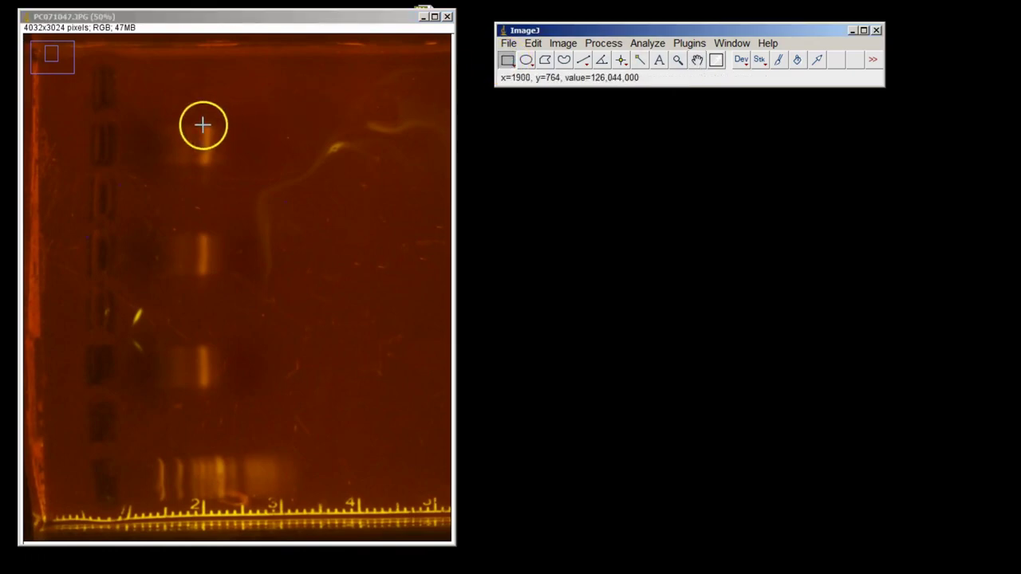
Measure a narrow box over the upper band, then the same box moved onto the middle band.
left_click_drag(199, 125, 204, 139)
left_click(647, 43)
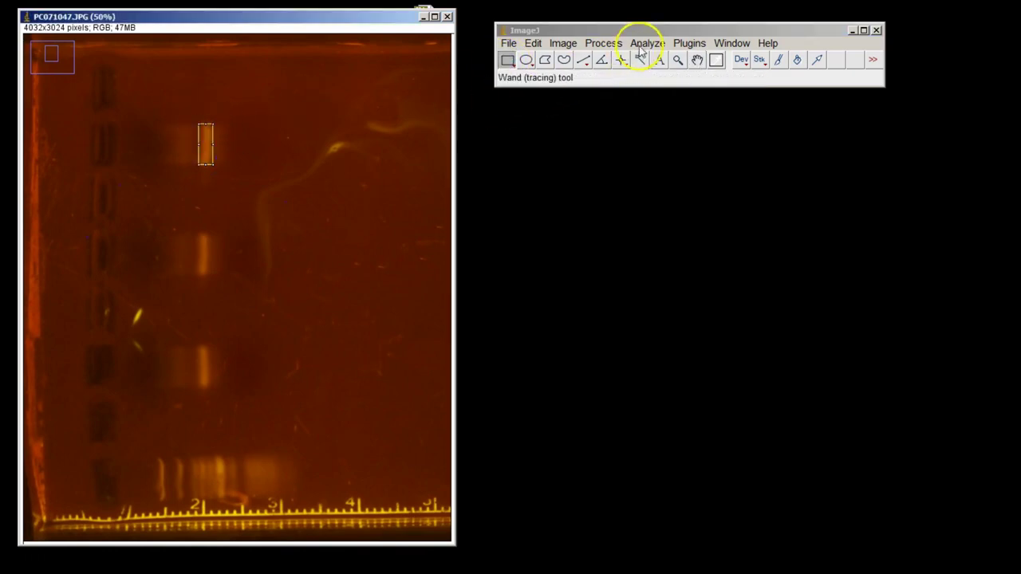
left_click(644, 64)
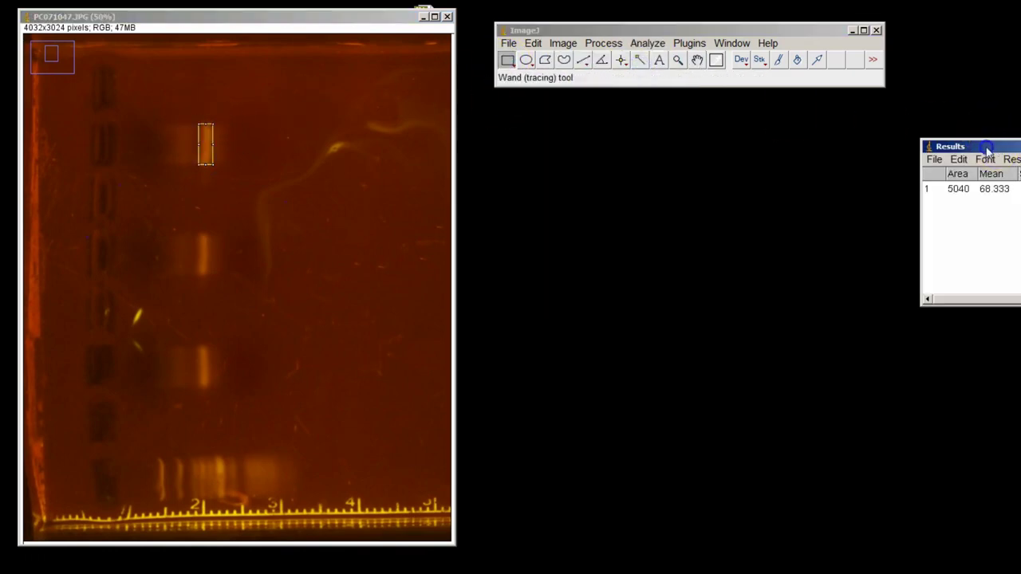
left_click_drag(986, 149, 582, 114)
left_click_drag(205, 159, 165, 485)
key("ctrl+m")
key("ctrl+m")
key("ctrl+m")
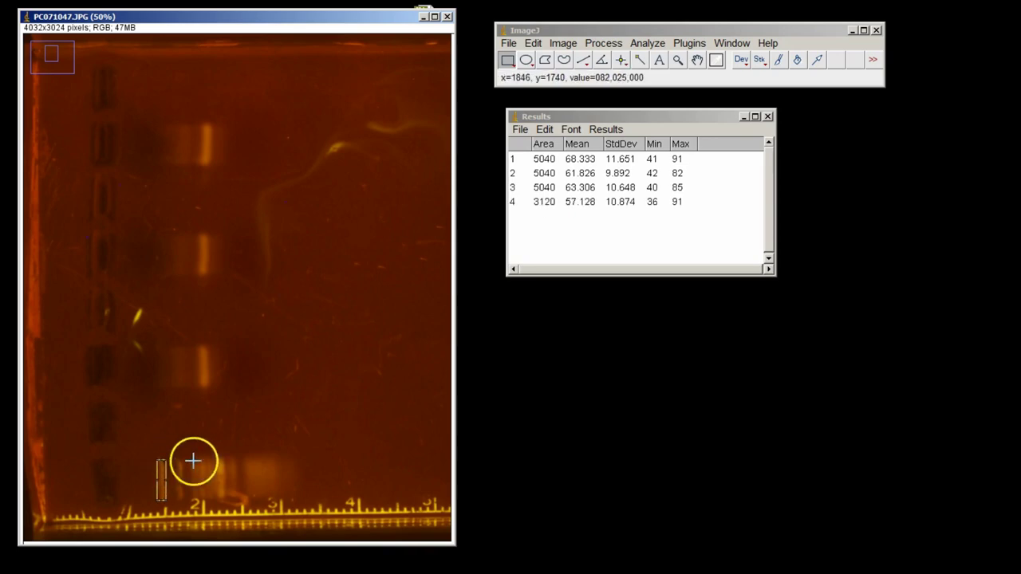
Copy all four Results rows and paste them into Excel starting at cell A1.
left_click(537, 206)
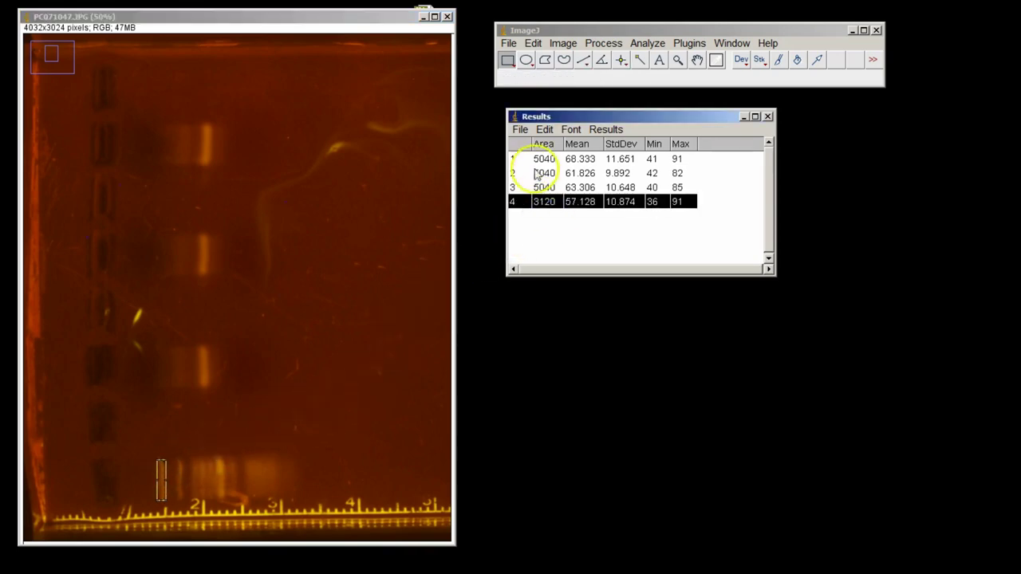
left_click(544, 129)
left_click(522, 199)
key("ctrl+c")
left_click(544, 129)
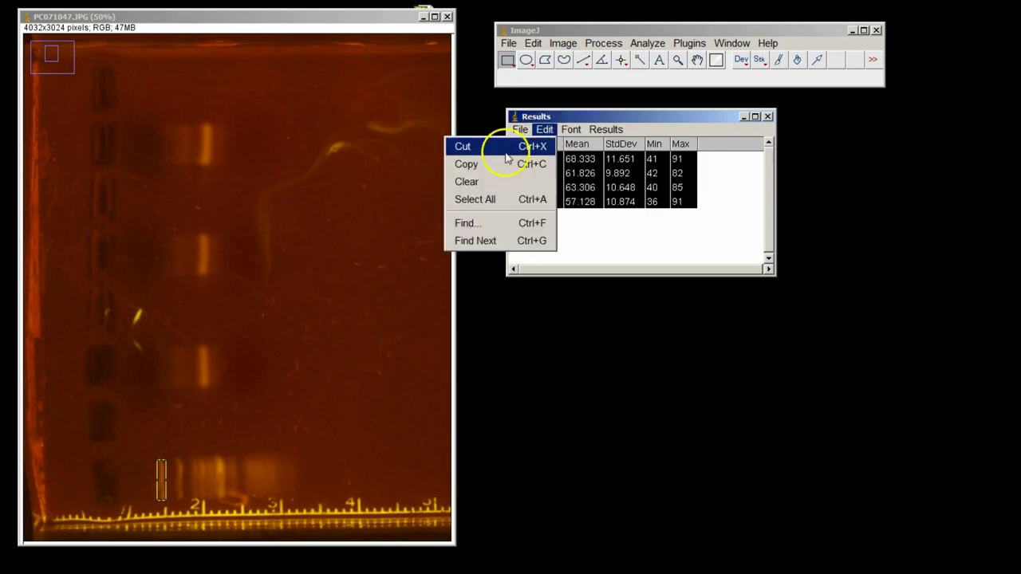
left_click(506, 164)
key("alt+Tab")
left_click(24, 217)
key("ctrl+v")
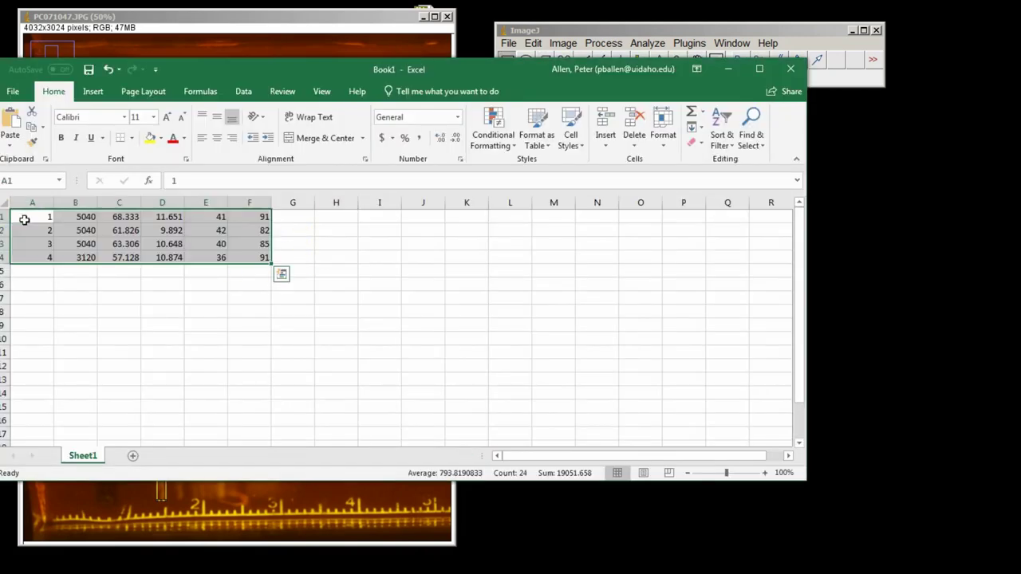
Move and narrow the Excel window, then minimize it to show the gel image.
left_click_drag(183, 75, 231, 101)
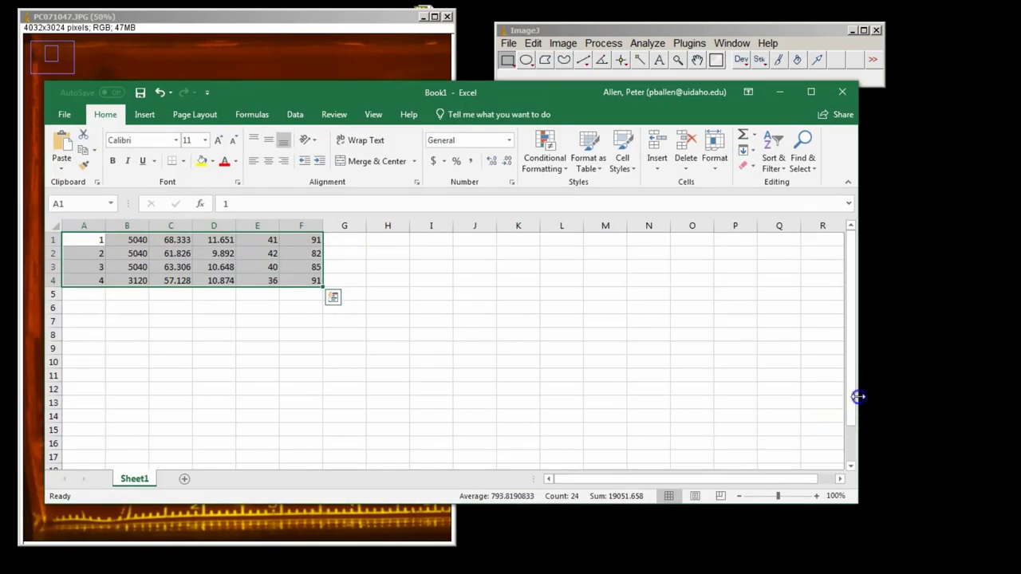
left_click_drag(859, 399, 425, 394)
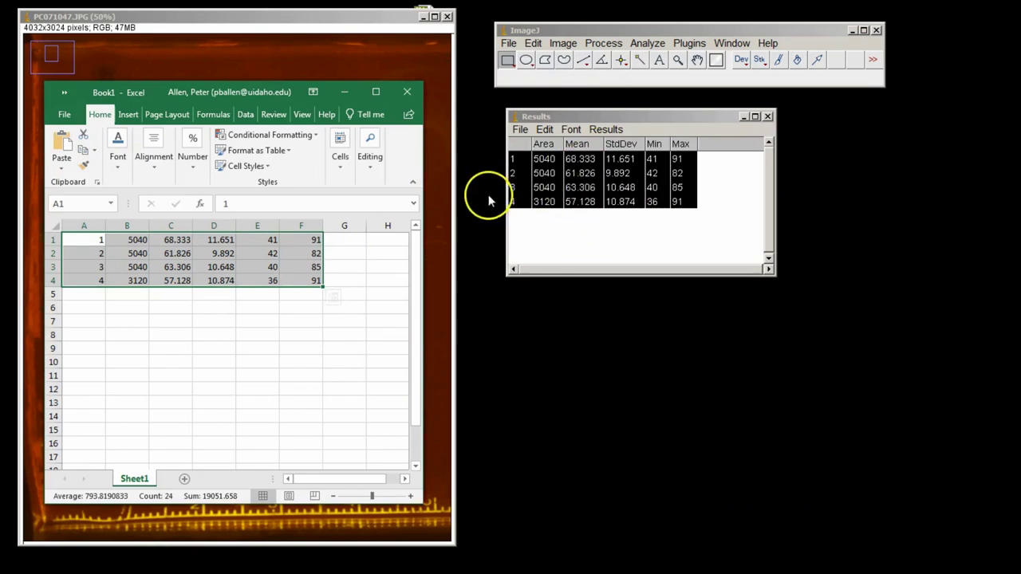
left_click(344, 92)
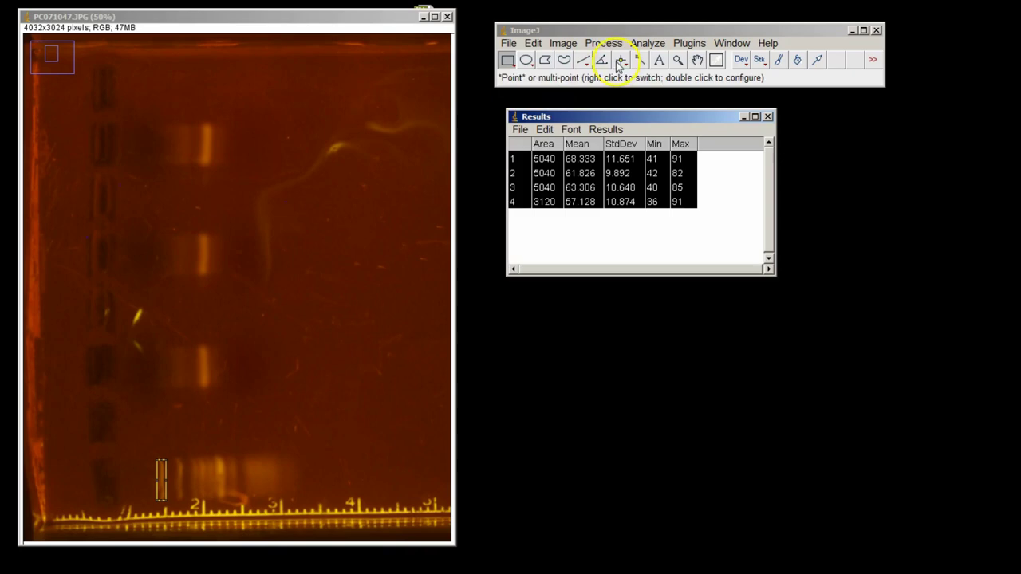
Plot the intensity profile along a horizontal line across the top band.
left_click(583, 60)
left_click_drag(126, 145, 299, 144)
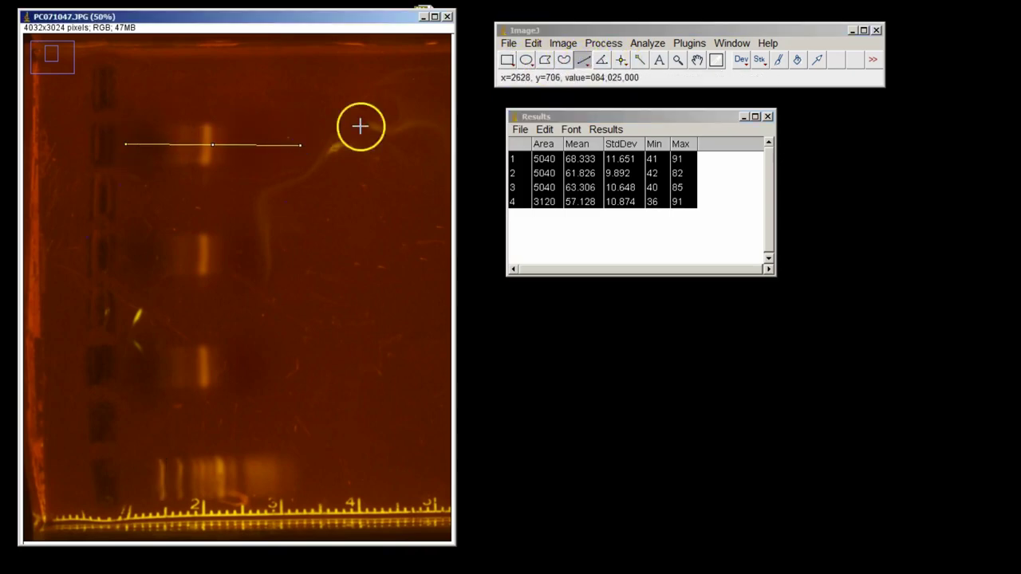
left_click(647, 44)
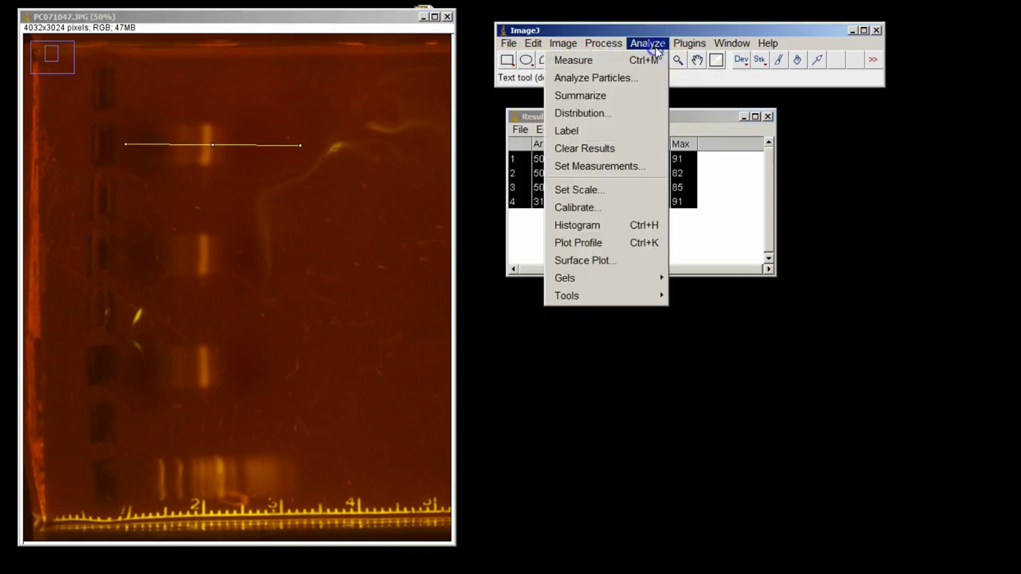
left_click(646, 242)
left_click_drag(212, 90, 733, 96)
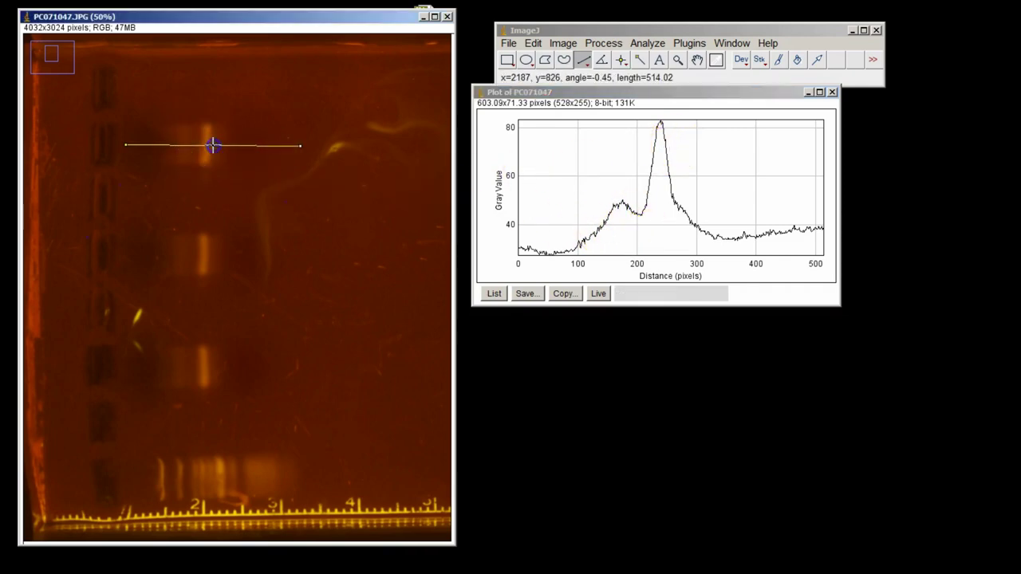
Move the line across the bottom bands and place their profile plot under the first.
left_click_drag(212, 144, 229, 478)
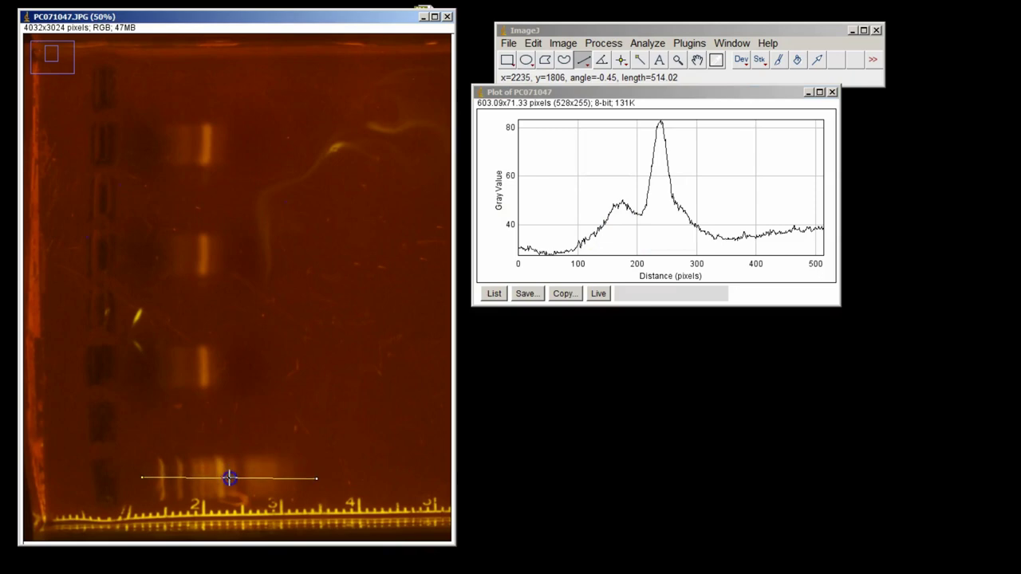
left_click(647, 43)
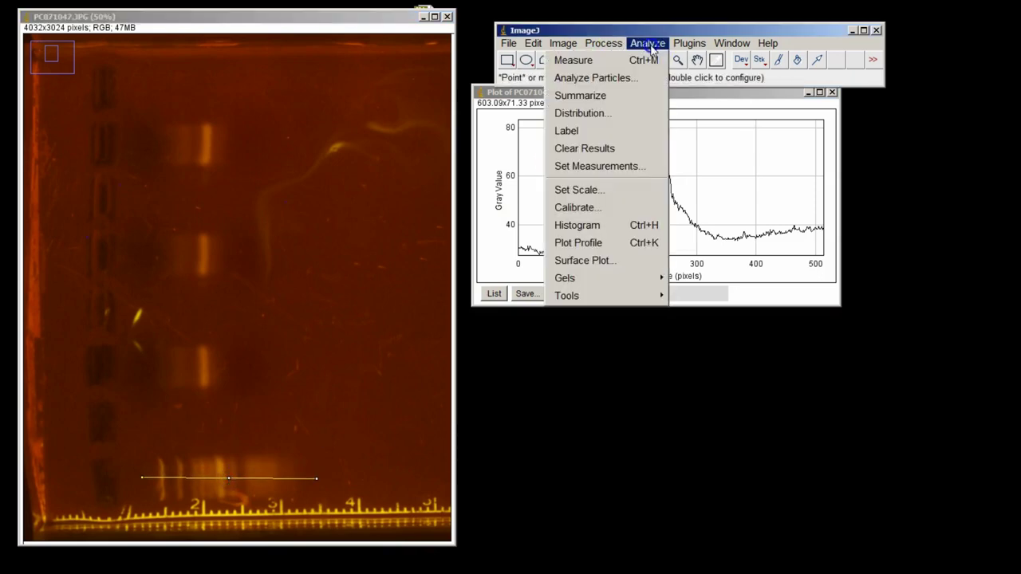
left_click(627, 243)
left_click_drag(82, 98, 599, 325)
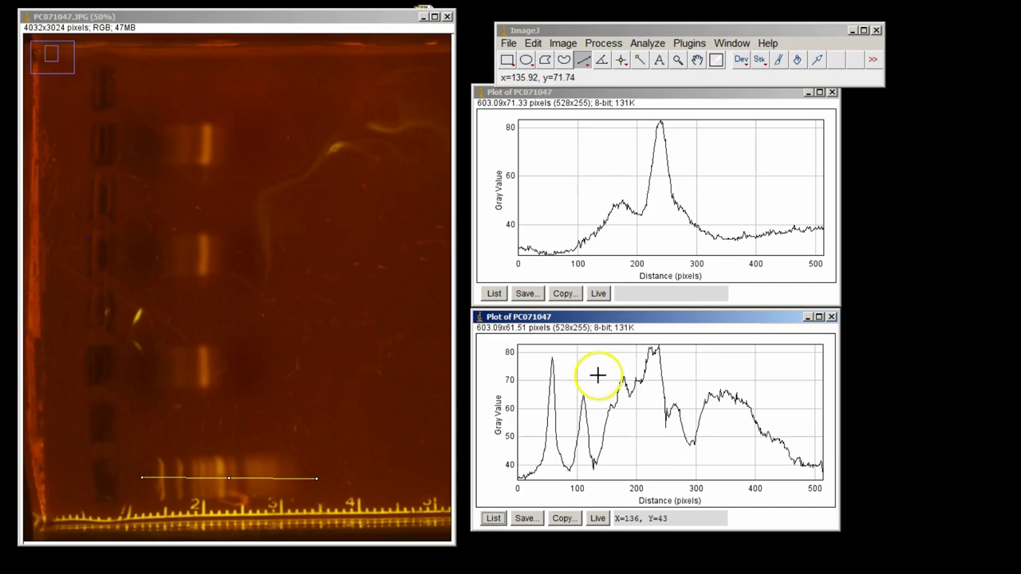
Lower the Brightness/Contrast maximum and apply Auto, narrowing the display range to 2–78.
left_click(358, 208)
left_click(611, 35)
mouse_move(543, 32)
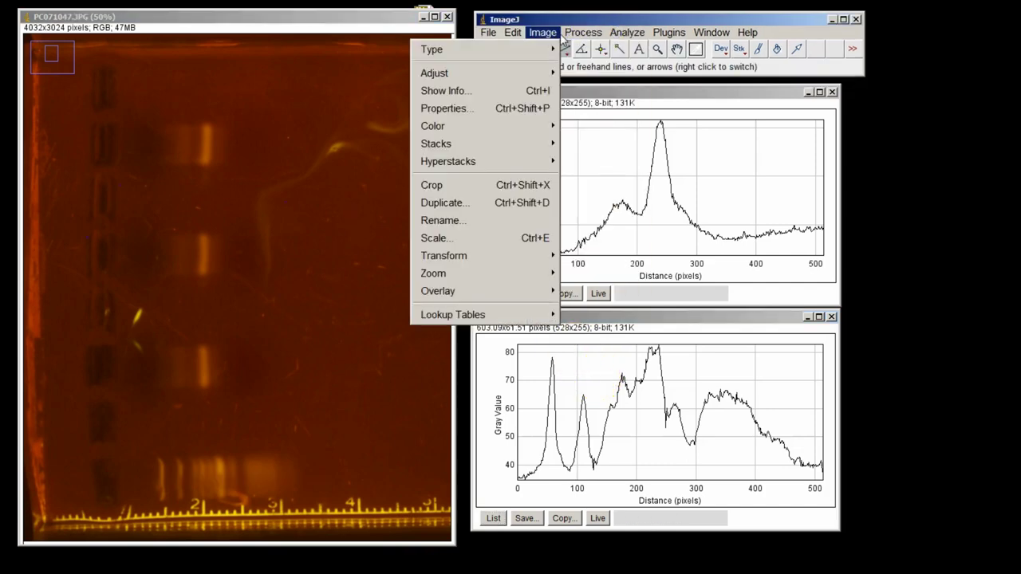
mouse_move(533, 75)
left_click(393, 77)
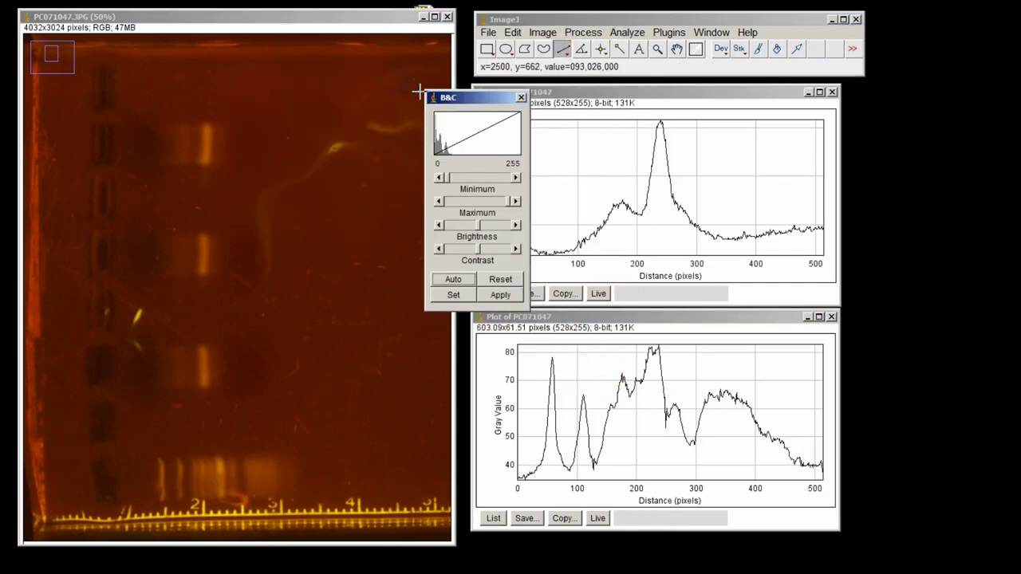
left_click_drag(449, 96, 517, 95)
left_click_drag(575, 202, 544, 206)
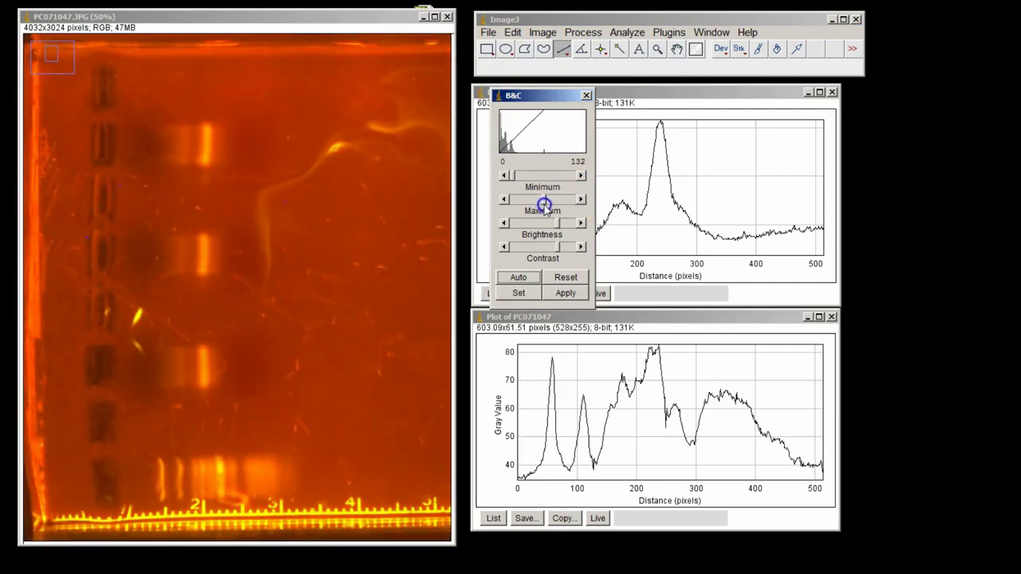
left_click(520, 278)
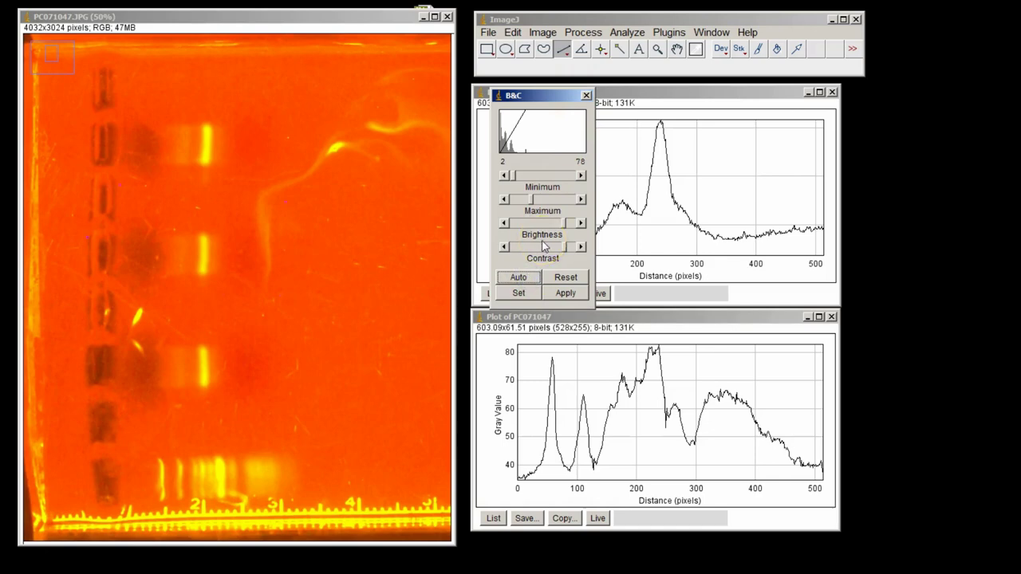